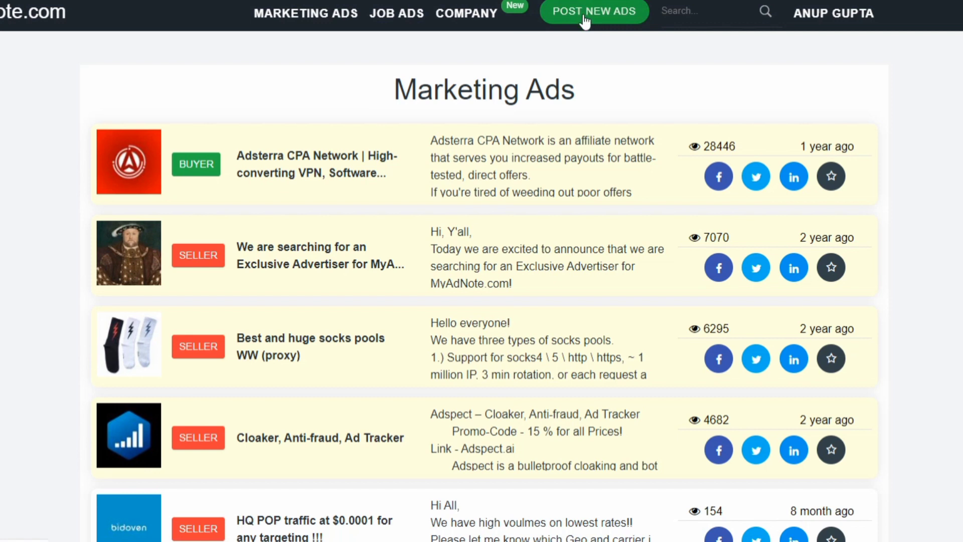
Start posting a new ad, look over the Job ads form, and return to the Marketing ads form
{"action": "left_click", "coordinate": [585, 20]}
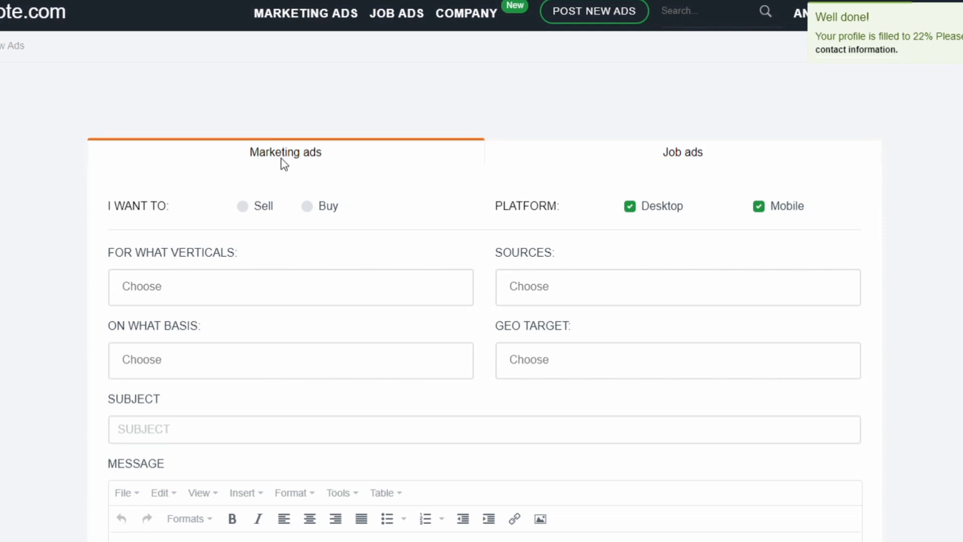
{"action": "left_click", "coordinate": [684, 156]}
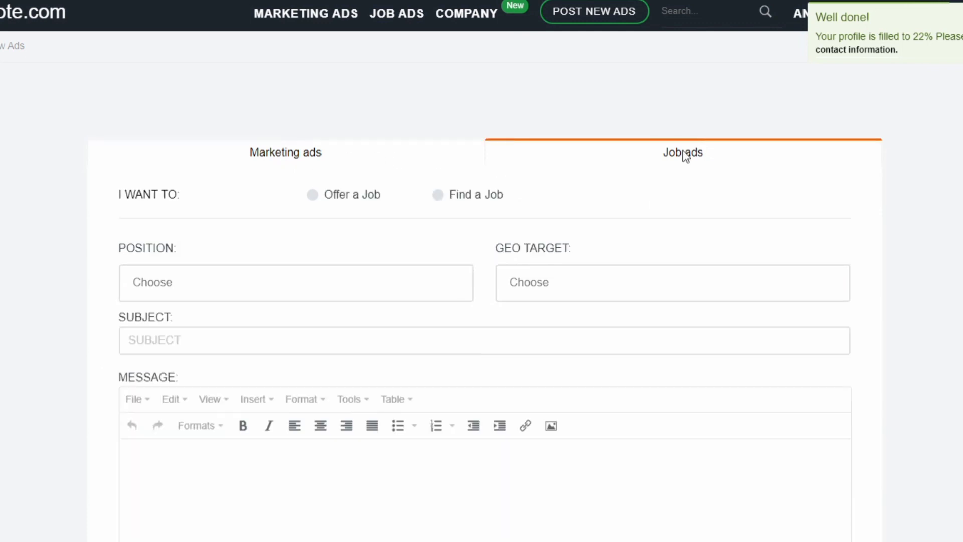
{"action": "left_click", "coordinate": [316, 166]}
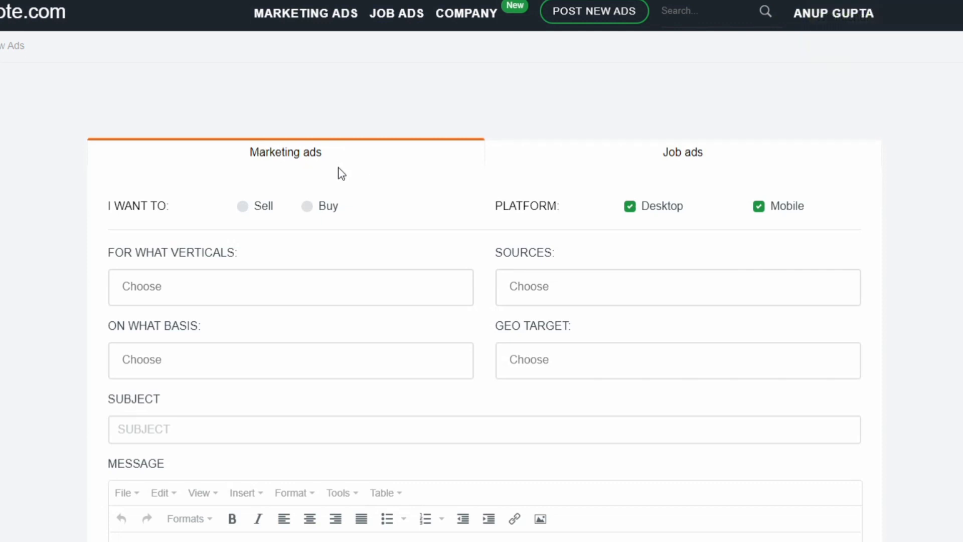
{"action": "left_click", "coordinate": [619, 160]}
{"action": "scroll", "coordinate": [680, 168], "scroll_direction": "down", "scroll_amount": 5}
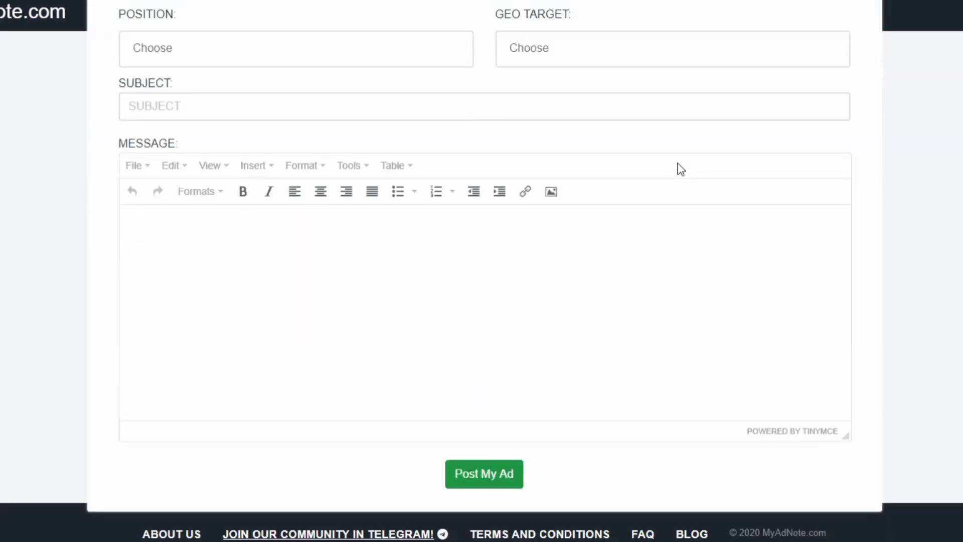
{"action": "scroll", "coordinate": [678, 168], "scroll_direction": "up", "scroll_amount": 5}
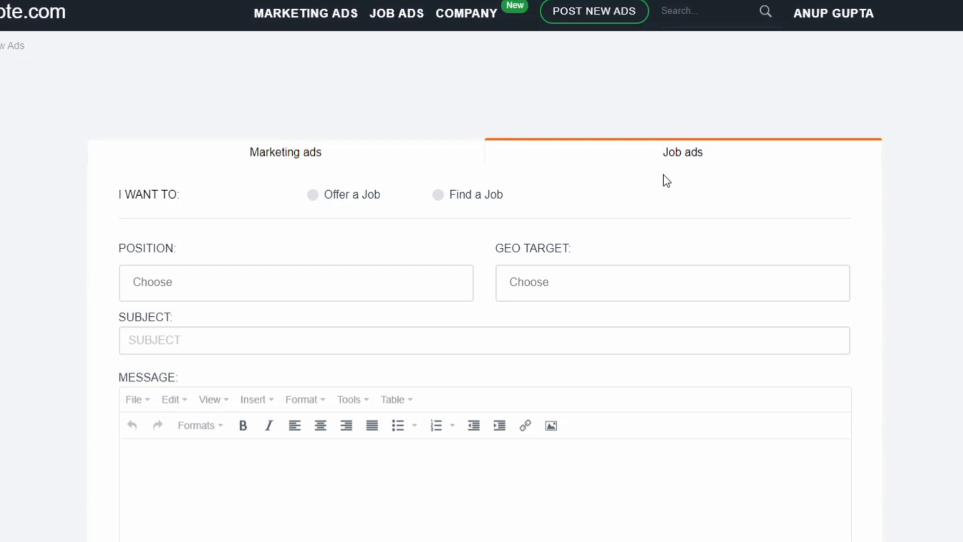
{"action": "left_click", "coordinate": [316, 160]}
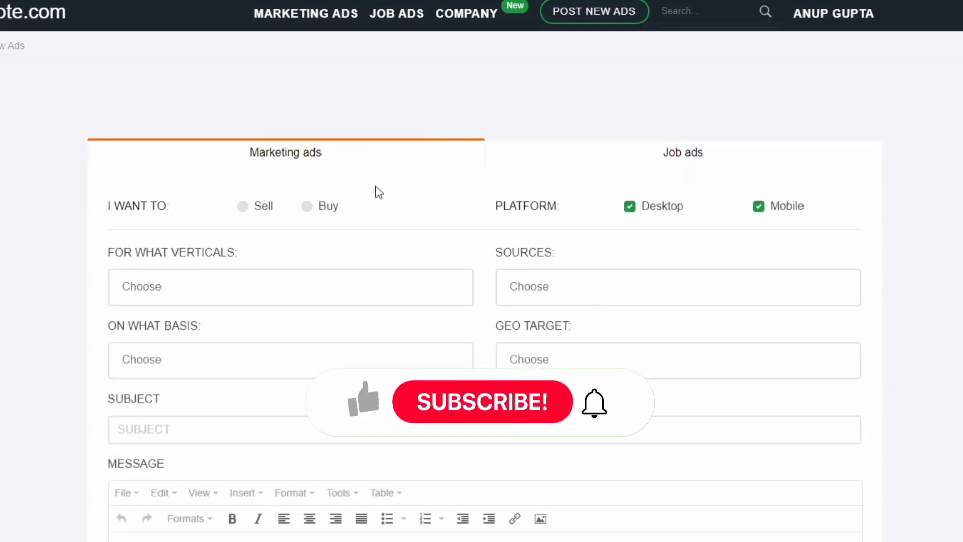
Set the marketing ad to Sell and choose Health as its vertical
{"action": "scroll", "coordinate": [379, 192], "scroll_direction": "down", "scroll_amount": 2}
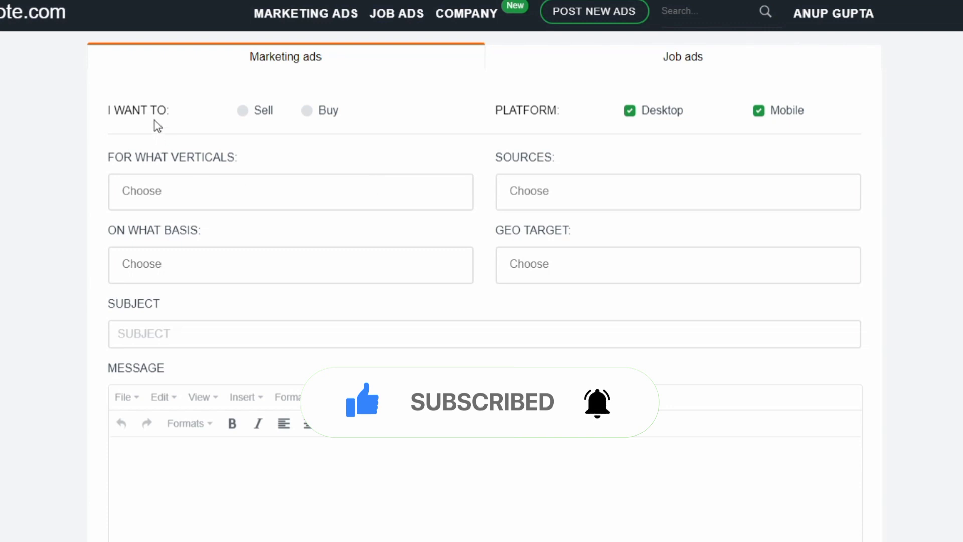
{"action": "left_click", "coordinate": [240, 113]}
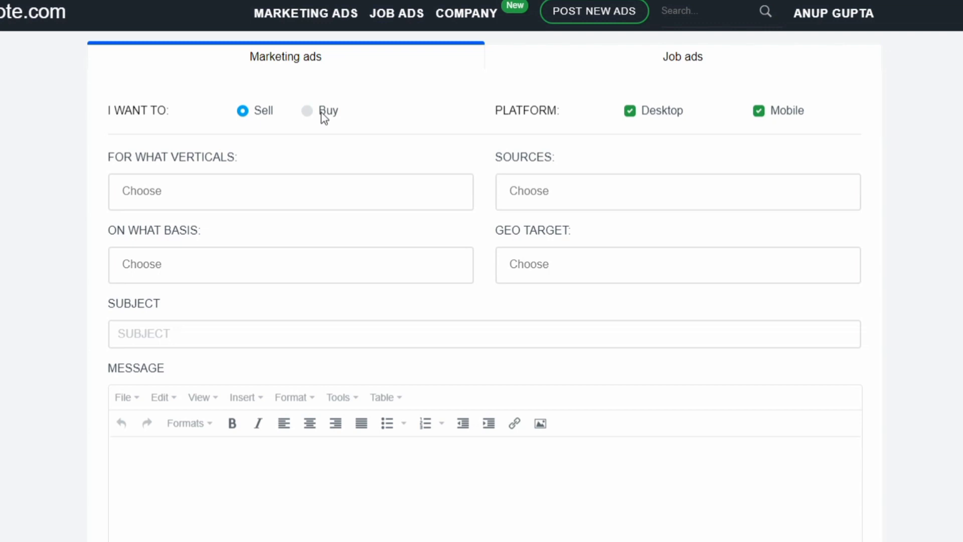
{"action": "left_click", "coordinate": [181, 200]}
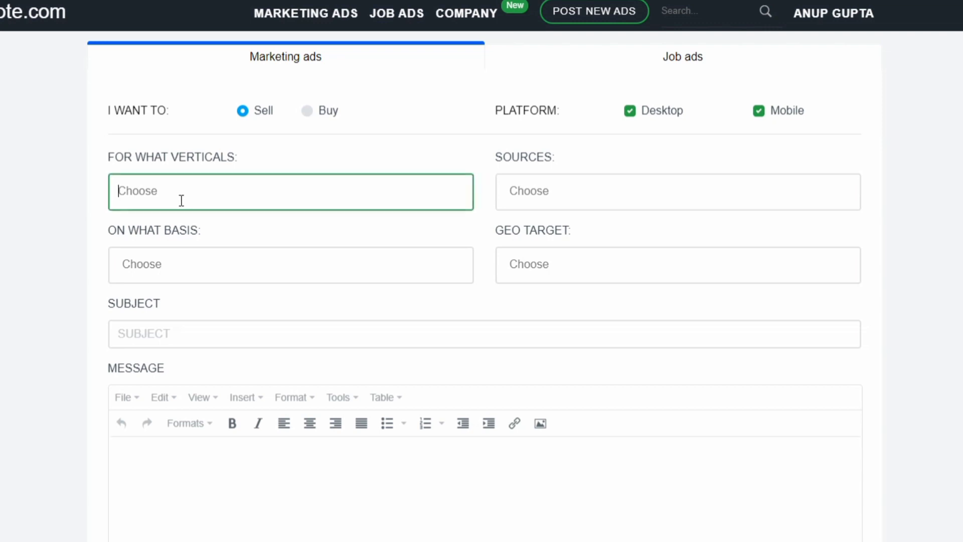
{"action": "scroll", "coordinate": [159, 283], "scroll_direction": "down", "scroll_amount": 3}
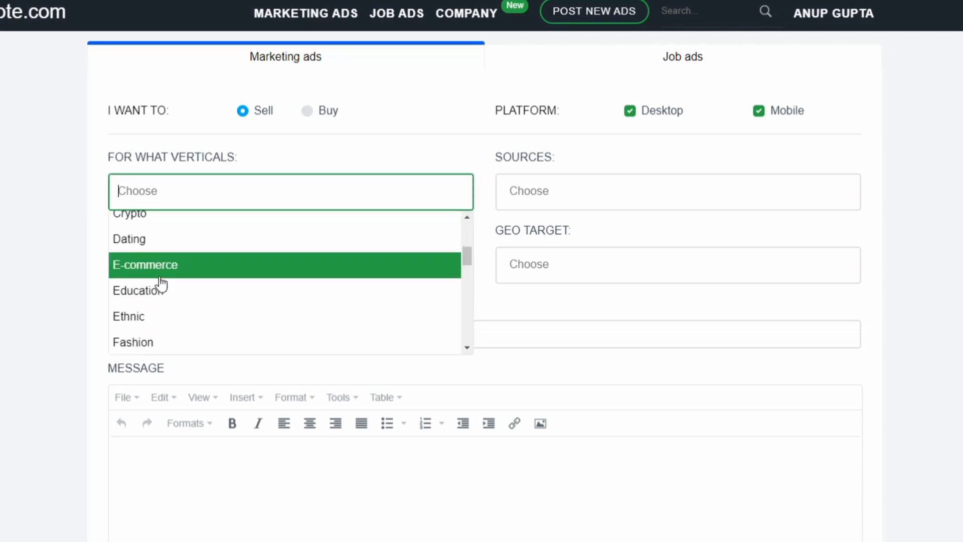
{"action": "scroll", "coordinate": [161, 284], "scroll_direction": "down", "scroll_amount": 4}
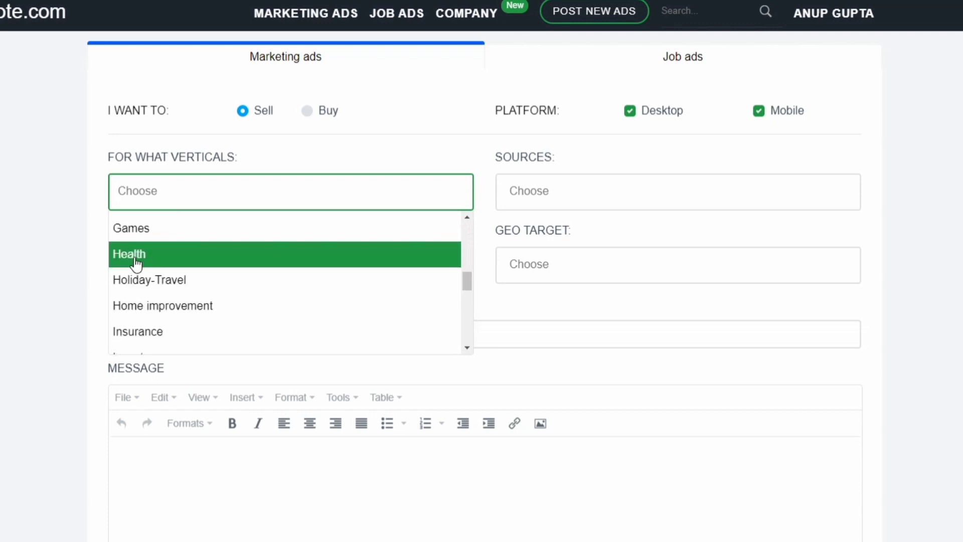
{"action": "left_click", "coordinate": [134, 257]}
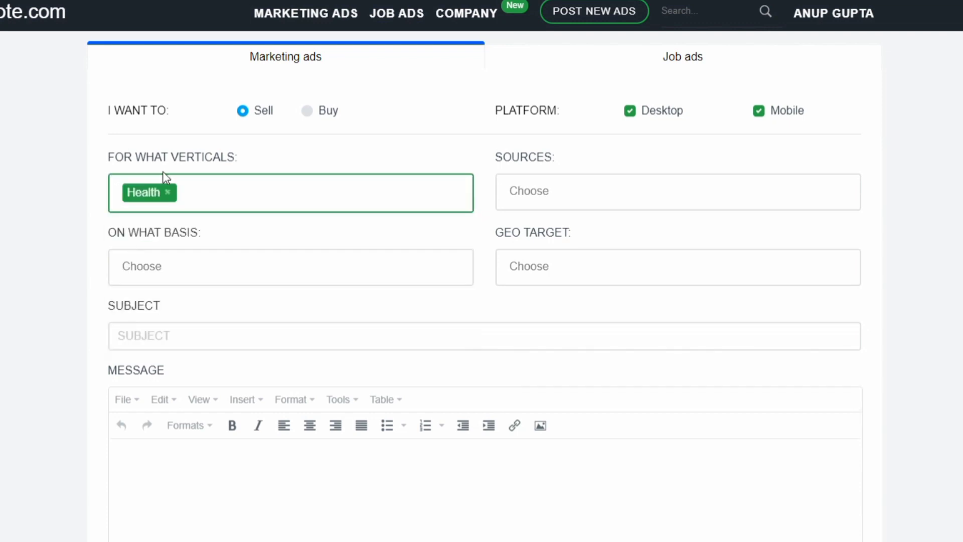
Choose Other as the basis for the marketing ad
{"action": "left_click", "coordinate": [166, 267]}
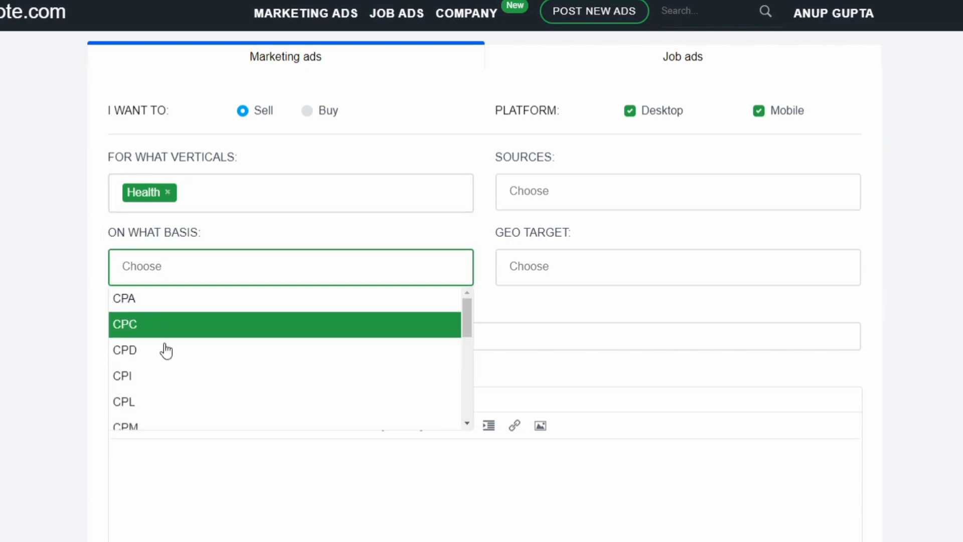
{"action": "scroll", "coordinate": [163, 364], "scroll_direction": "down", "scroll_amount": 5}
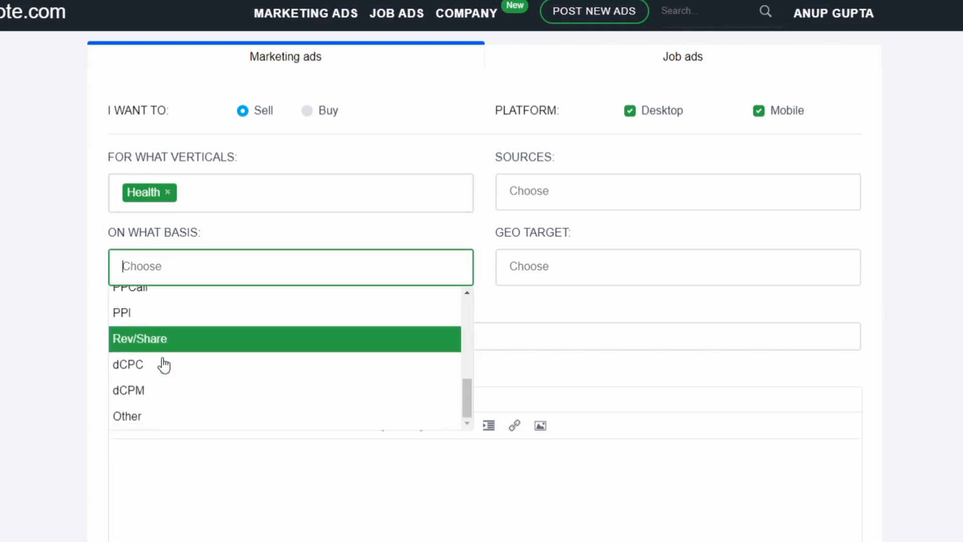
{"action": "left_click", "coordinate": [135, 418]}
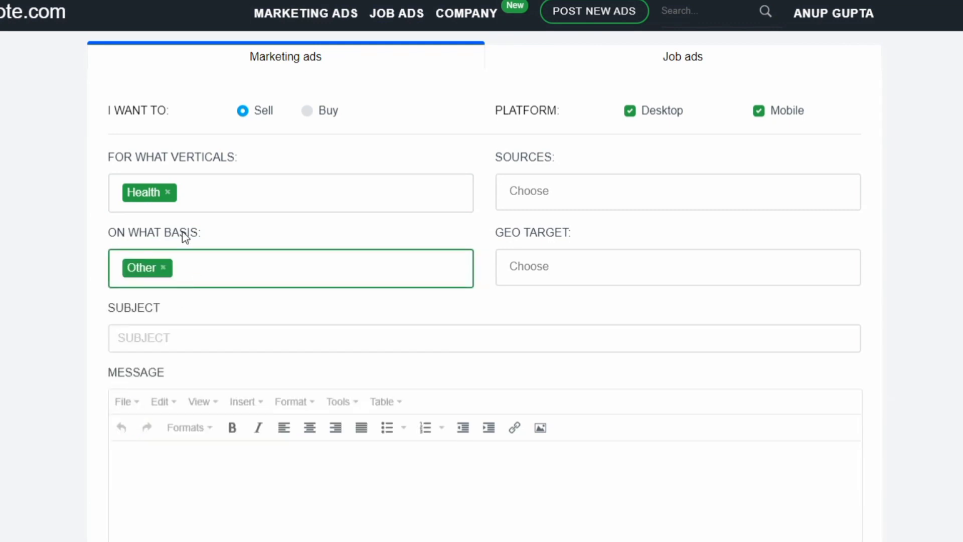
Look over the ad's subject and message fields and the message editor's link insertion options, without adding a link
{"action": "scroll", "coordinate": [183, 233], "scroll_direction": "down", "scroll_amount": 2}
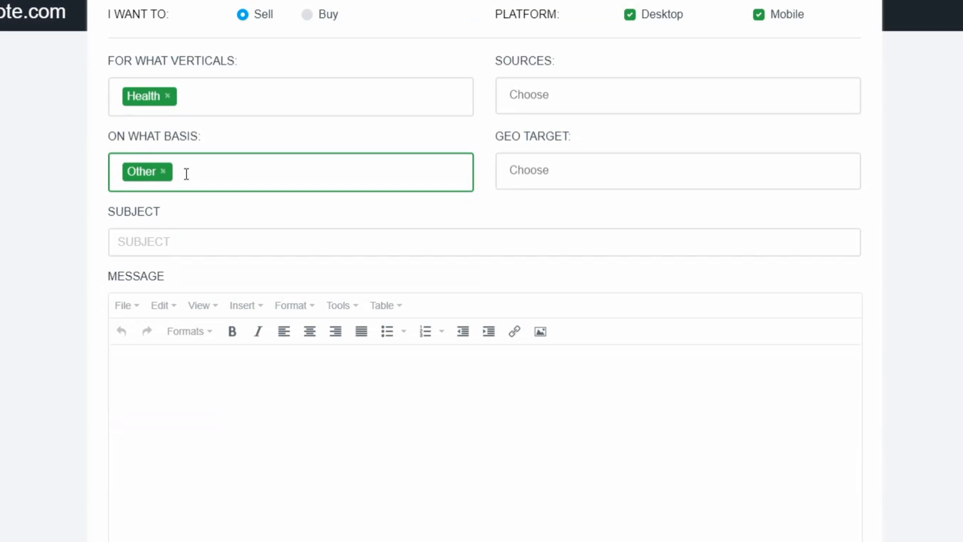
{"action": "left_click", "coordinate": [168, 249]}
{"action": "scroll", "coordinate": [241, 241], "scroll_direction": "down", "scroll_amount": 2}
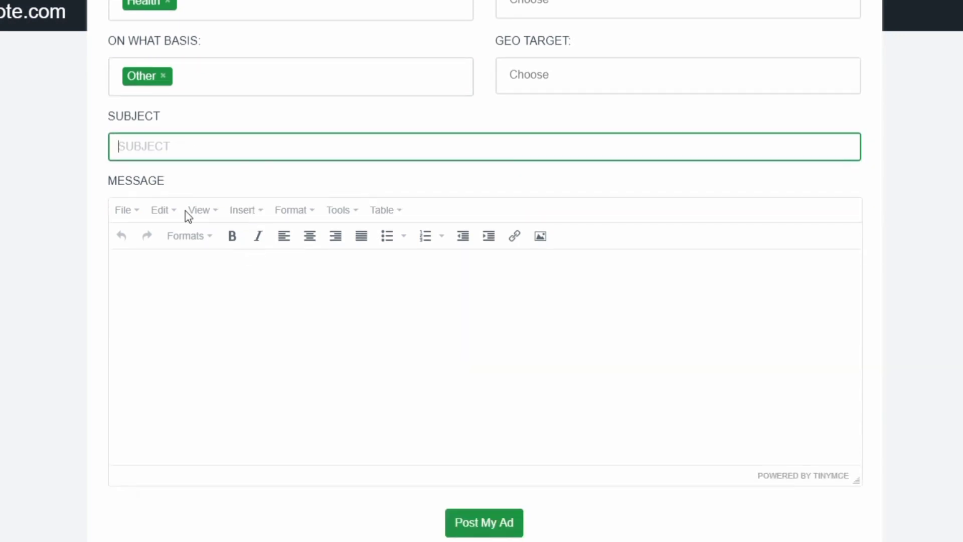
{"action": "left_click", "coordinate": [224, 313]}
{"action": "scroll", "coordinate": [260, 303], "scroll_direction": "down", "scroll_amount": 2}
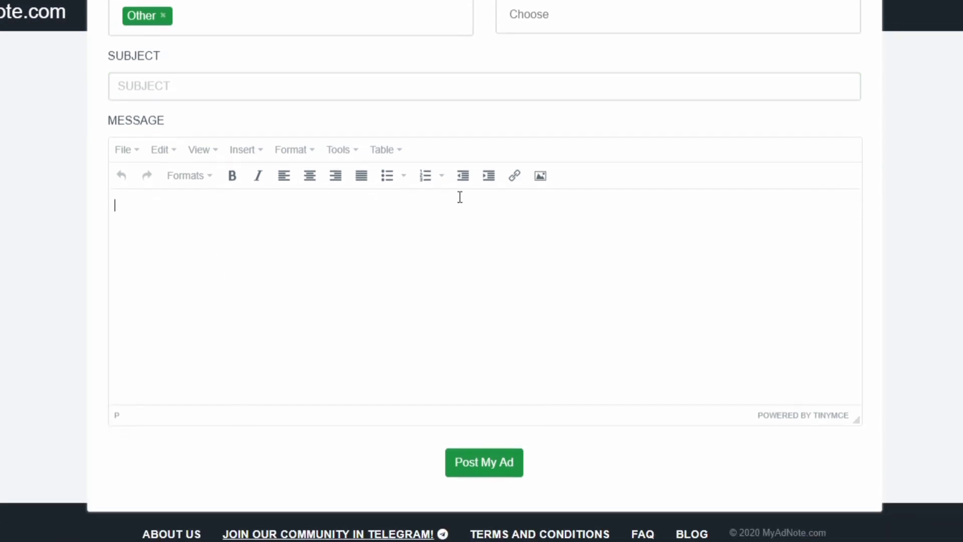
{"action": "left_click", "coordinate": [514, 176]}
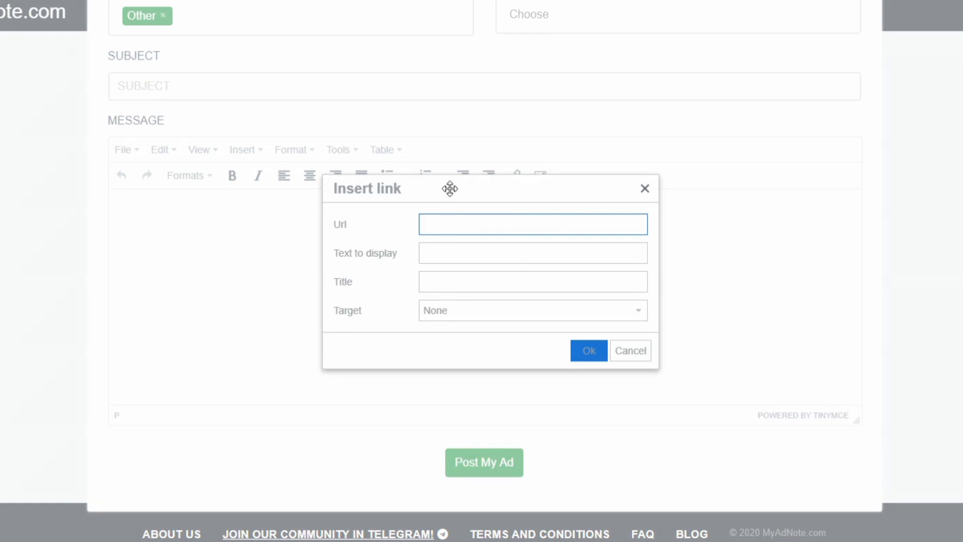
{"action": "left_click", "coordinate": [619, 352]}
Toggle the ad's Mobile and Desktop platform options off and back on
{"action": "scroll", "coordinate": [556, 291], "scroll_direction": "up", "scroll_amount": 7}
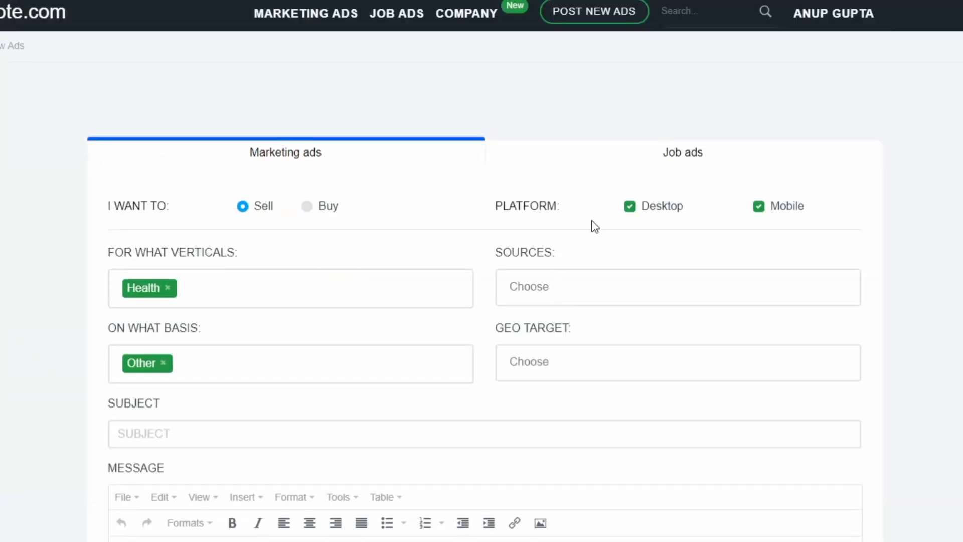
{"action": "left_click", "coordinate": [759, 207]}
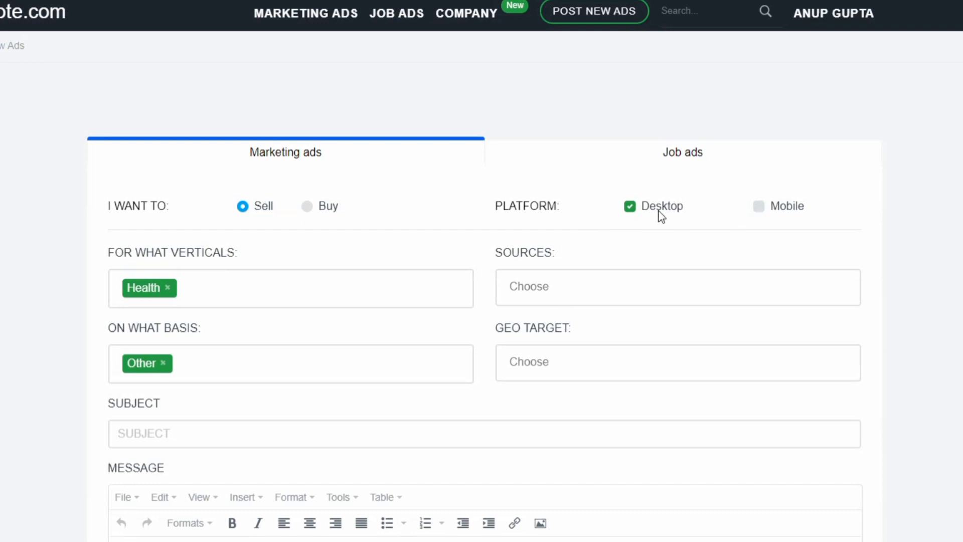
{"action": "left_click", "coordinate": [633, 209]}
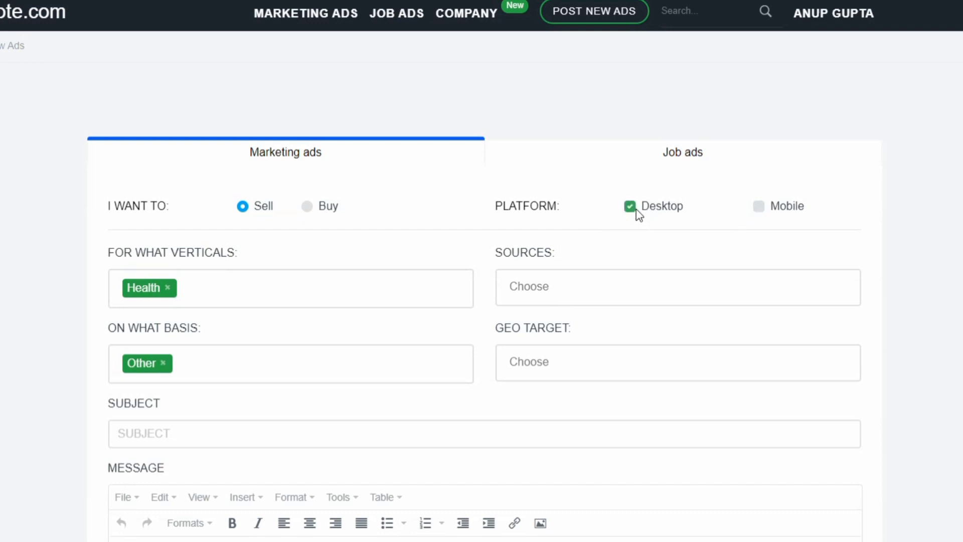
{"action": "left_click", "coordinate": [758, 207]}
{"action": "left_click", "coordinate": [764, 209]}
{"action": "left_click", "coordinate": [764, 210]}
{"action": "left_click", "coordinate": [632, 214]}
{"action": "left_click", "coordinate": [631, 209]}
Choose Search Engine as the traffic source for the marketing ad
{"action": "left_click", "coordinate": [574, 282]}
{"action": "scroll", "coordinate": [539, 350], "scroll_direction": "down", "scroll_amount": 8}
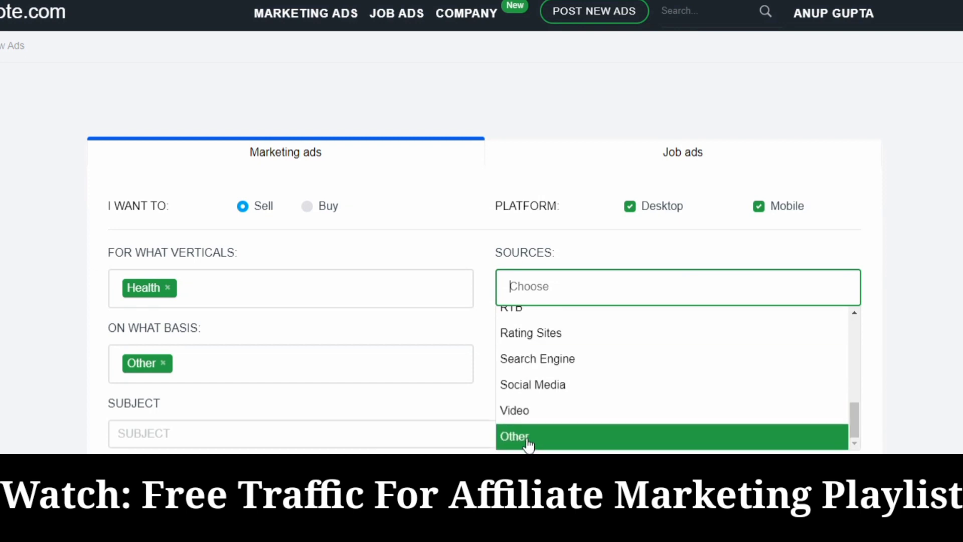
{"action": "left_click", "coordinate": [537, 362]}
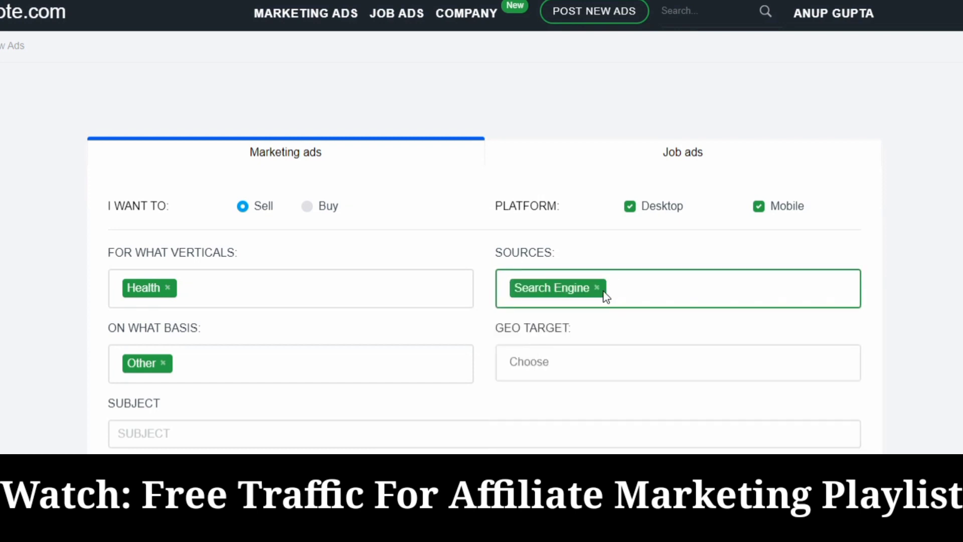
Find and choose United States as the ad's geo target
{"action": "scroll", "coordinate": [632, 299], "scroll_direction": "down", "scroll_amount": 2}
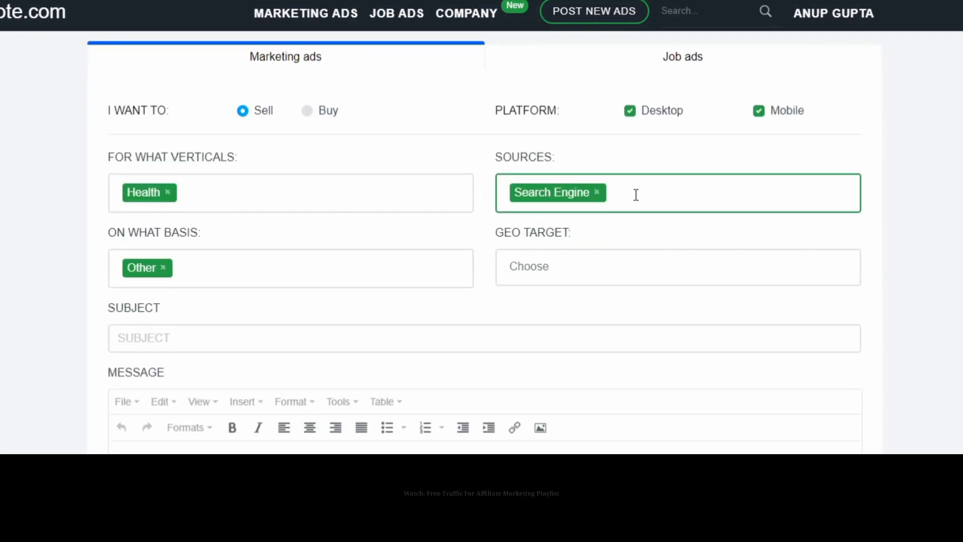
{"action": "scroll", "coordinate": [636, 195], "scroll_direction": "down", "scroll_amount": 2}
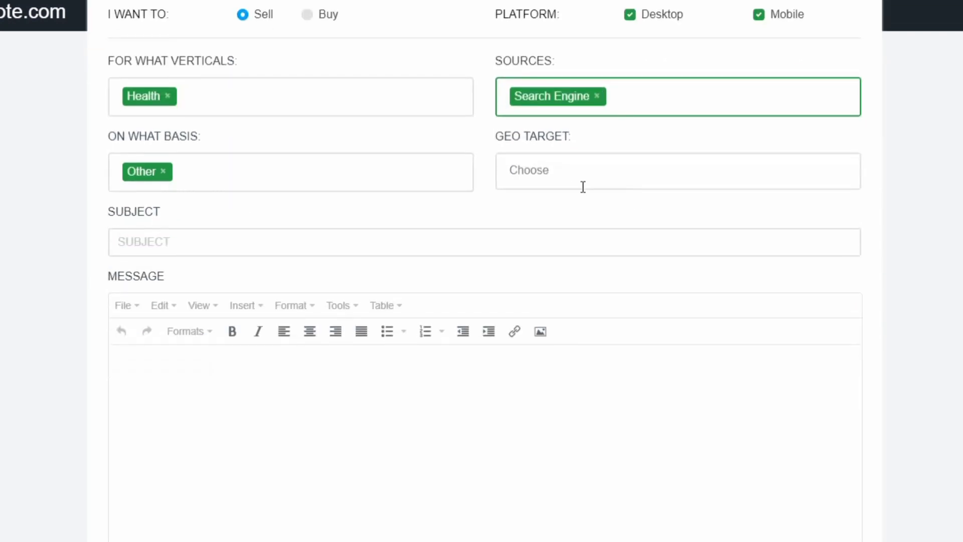
{"action": "left_click", "coordinate": [576, 179]}
{"action": "type", "text": "u"}
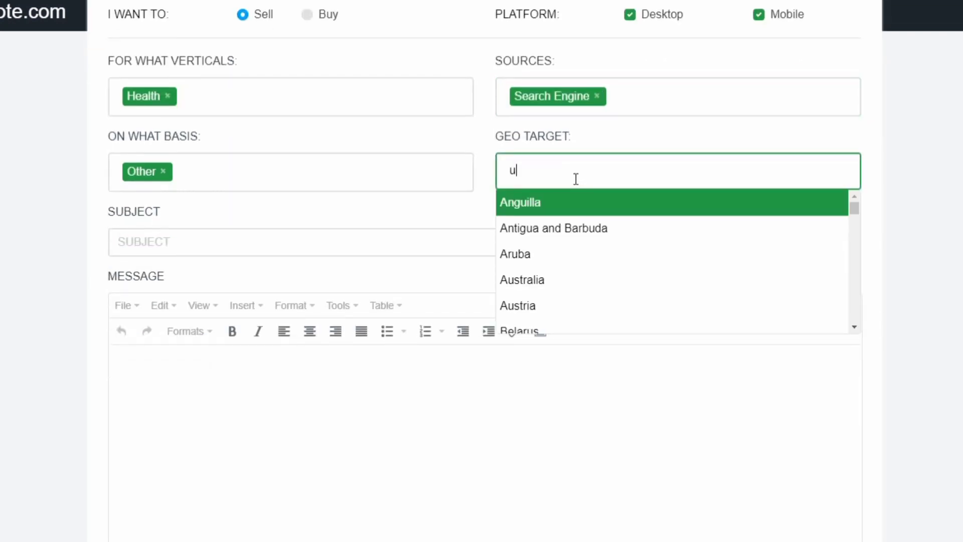
{"action": "type", "text": "nited"}
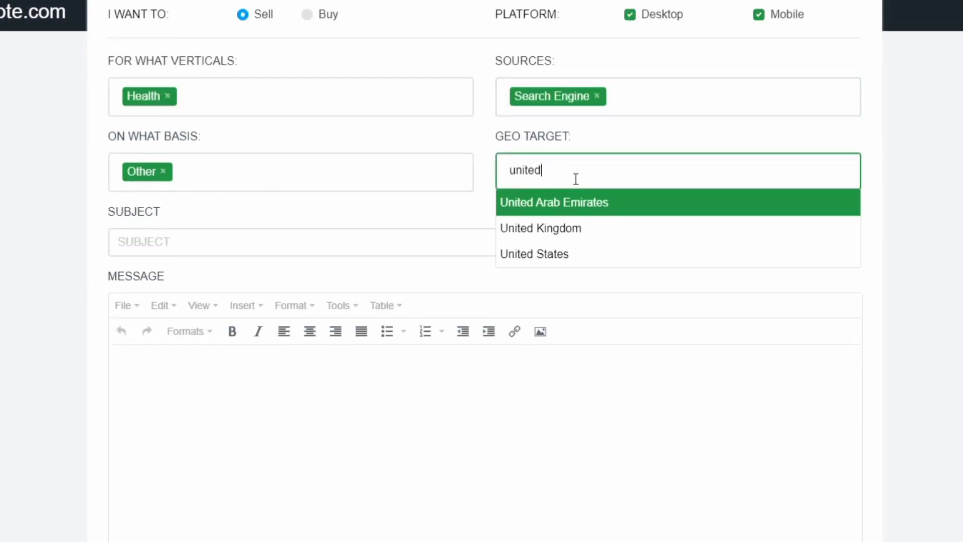
{"action": "left_click", "coordinate": [556, 253]}
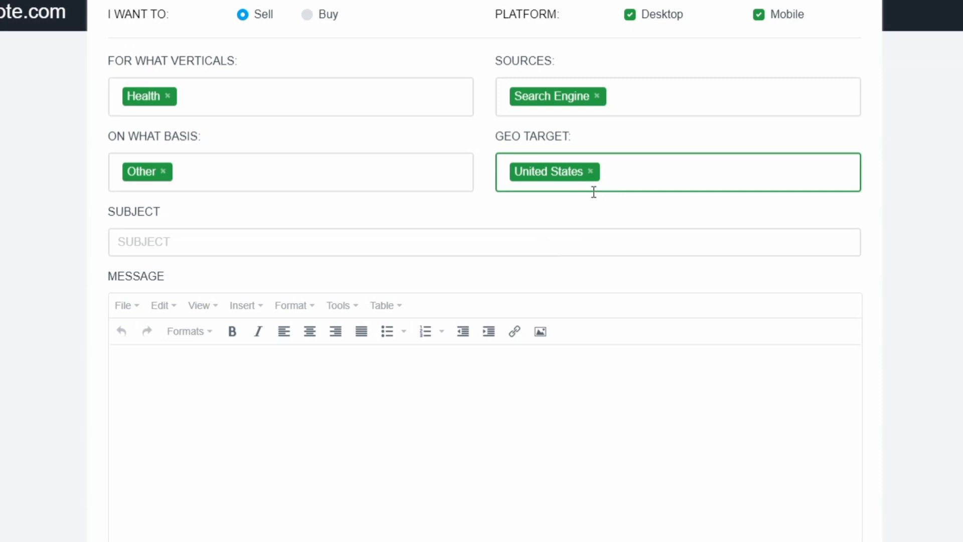
{"action": "scroll", "coordinate": [593, 192], "scroll_direction": "down", "scroll_amount": 3}
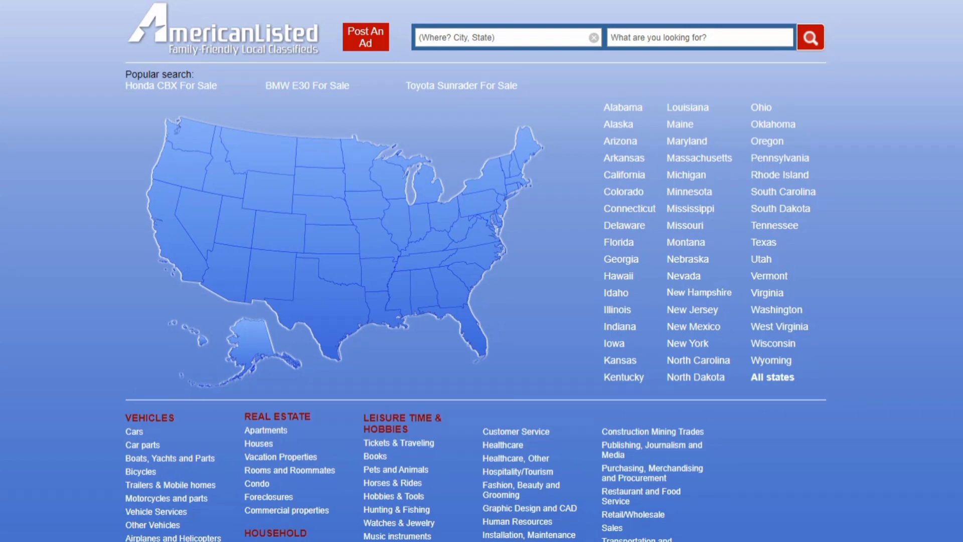
Look over the state list and classified categories on the AmericanListed homepage
{"action": "scroll", "coordinate": [482, 270], "scroll_direction": "down", "scroll_amount": 7}
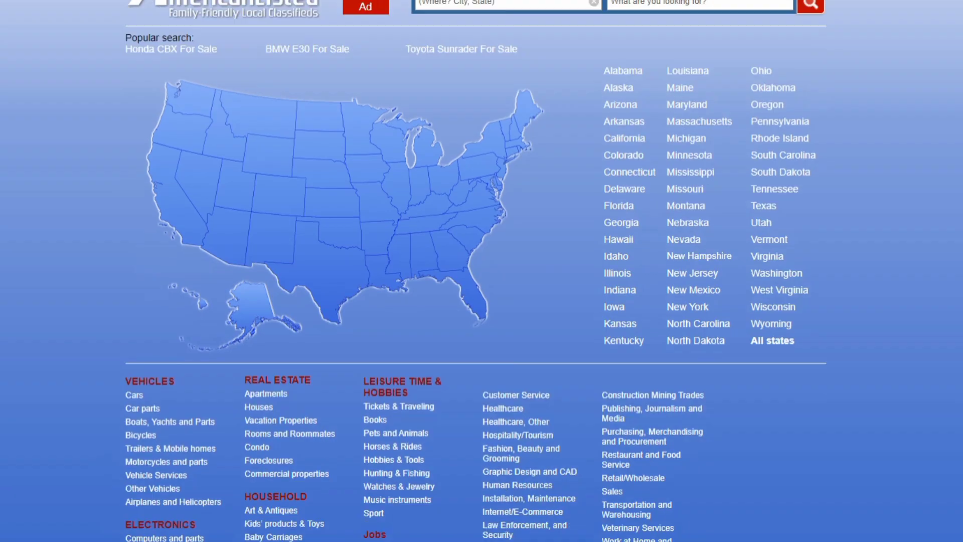
{"action": "scroll", "coordinate": [482, 271], "scroll_direction": "up", "scroll_amount": 5}
Review the monthly visits and top visitor countries for americanlisted.com on Similarweb
{"action": "scroll", "coordinate": [482, 271], "scroll_direction": "down", "scroll_amount": 4}
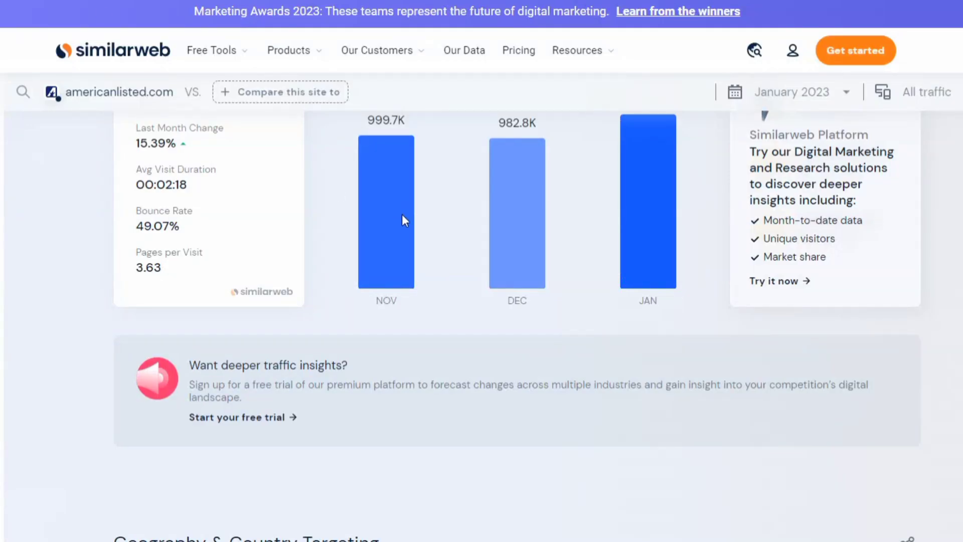
{"action": "scroll", "coordinate": [402, 215], "scroll_direction": "up", "scroll_amount": 2}
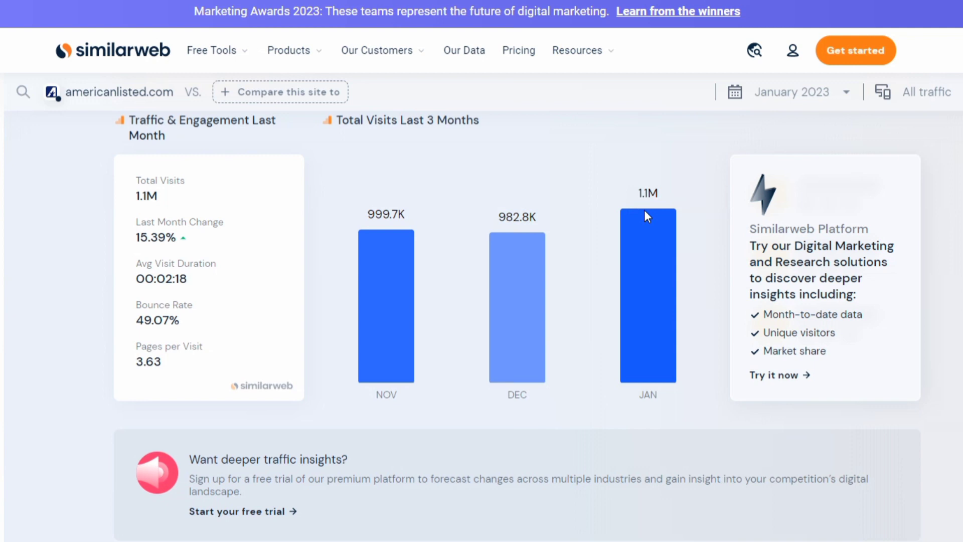
{"action": "scroll", "coordinate": [644, 210], "scroll_direction": "down", "scroll_amount": 9}
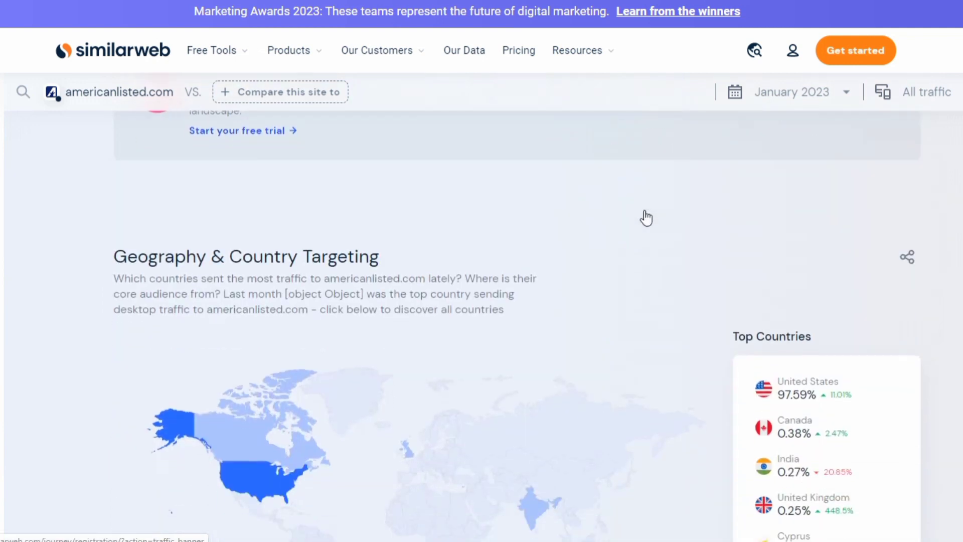
{"action": "scroll", "coordinate": [647, 215], "scroll_direction": "down", "scroll_amount": 2}
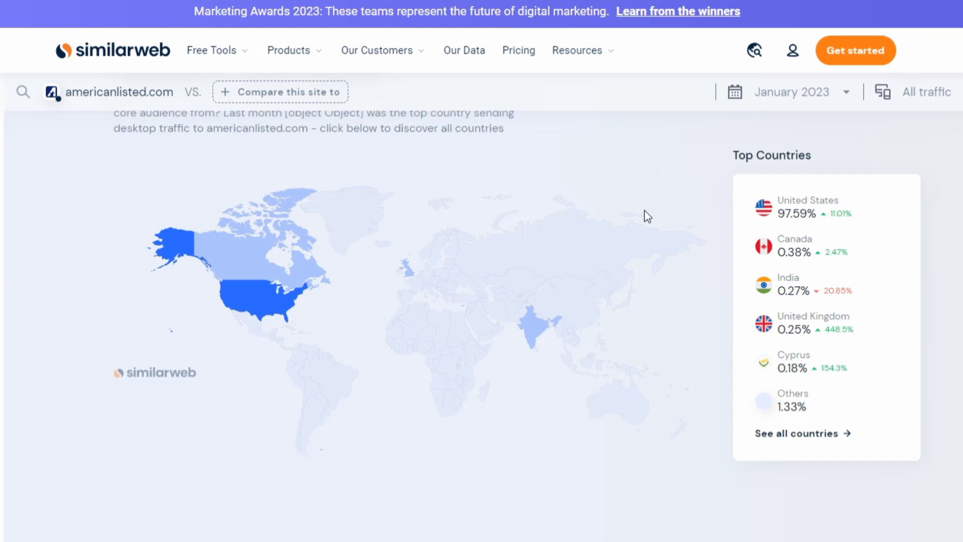
Check americanlisted.com's total visits for the last three months on Similarweb, then return to the categories and cities on the AmericanListed homepage
{"action": "scroll", "coordinate": [645, 212], "scroll_direction": "up", "scroll_amount": 10}
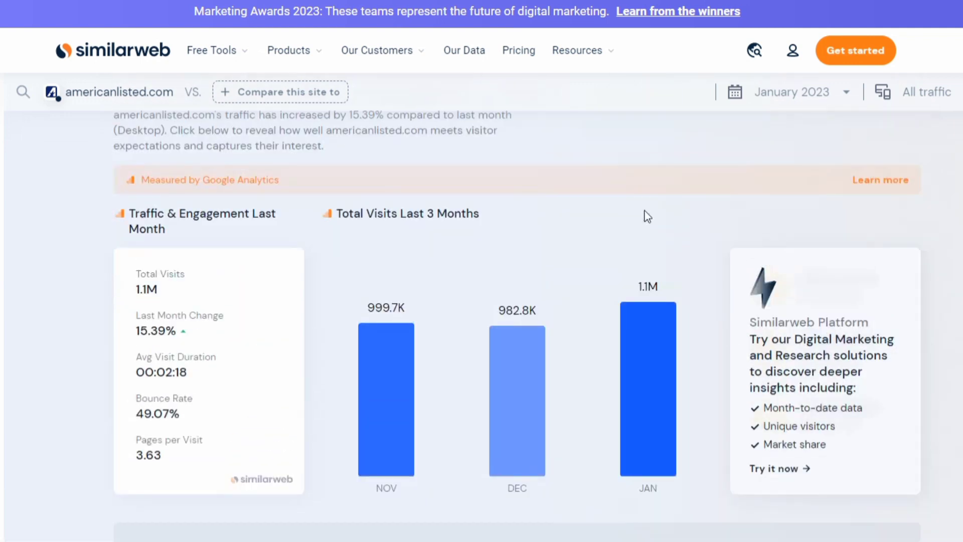
{"action": "scroll", "coordinate": [644, 212], "scroll_direction": "down", "scroll_amount": 2}
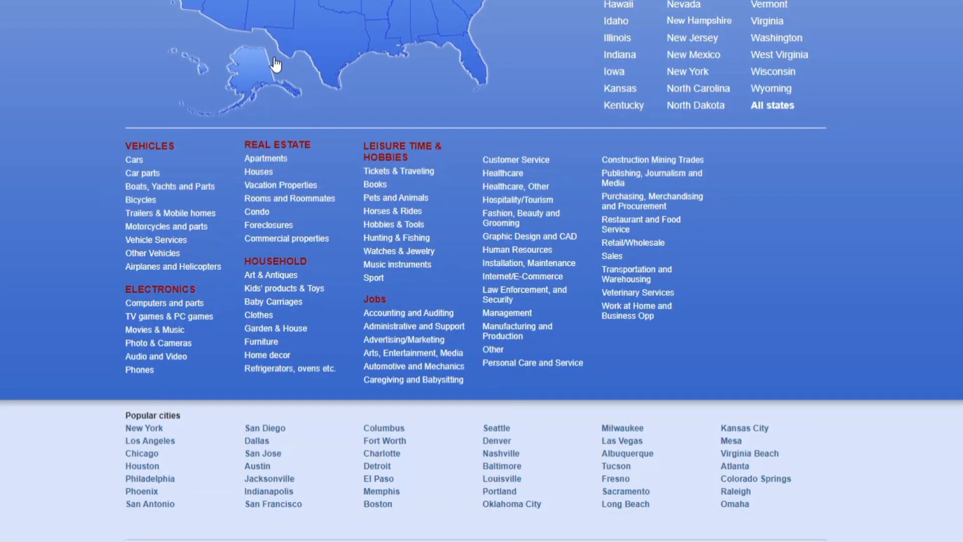
{"action": "scroll", "coordinate": [389, 137], "scroll_direction": "up", "scroll_amount": 5}
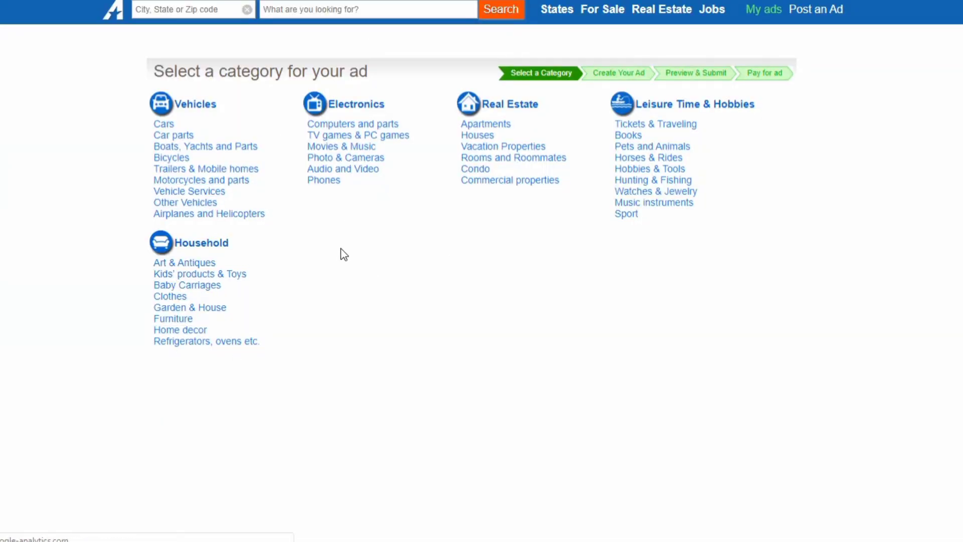
Choose the Garden & House category for the new ad and review its form from the title and price fields through to the ad preview option
{"action": "left_click", "coordinate": [177, 310]}
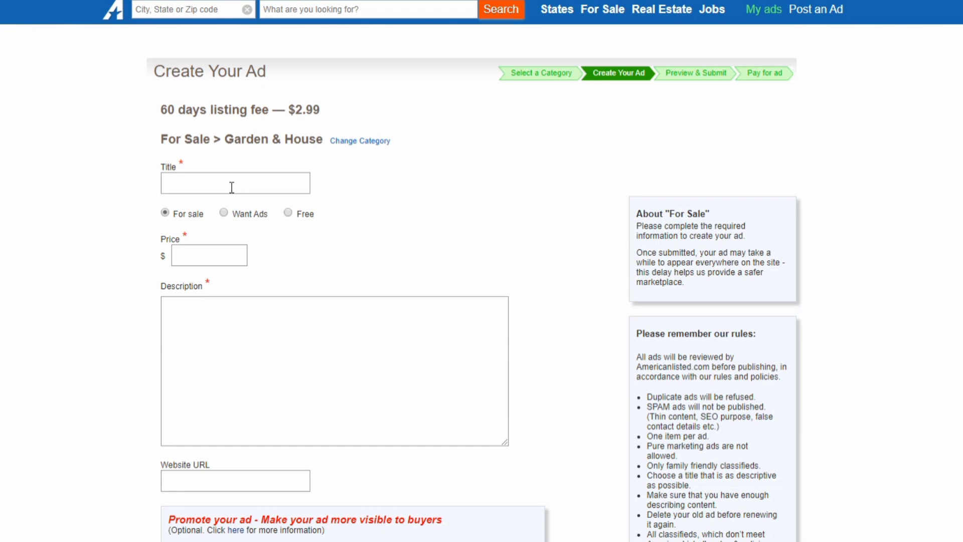
{"action": "scroll", "coordinate": [230, 187], "scroll_direction": "down", "scroll_amount": 2}
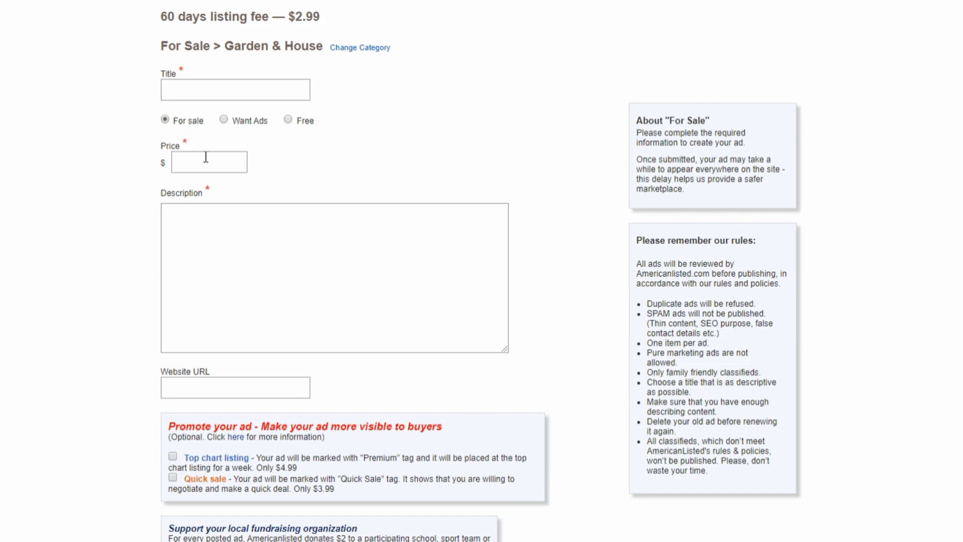
{"action": "scroll", "coordinate": [205, 157], "scroll_direction": "down", "scroll_amount": 2}
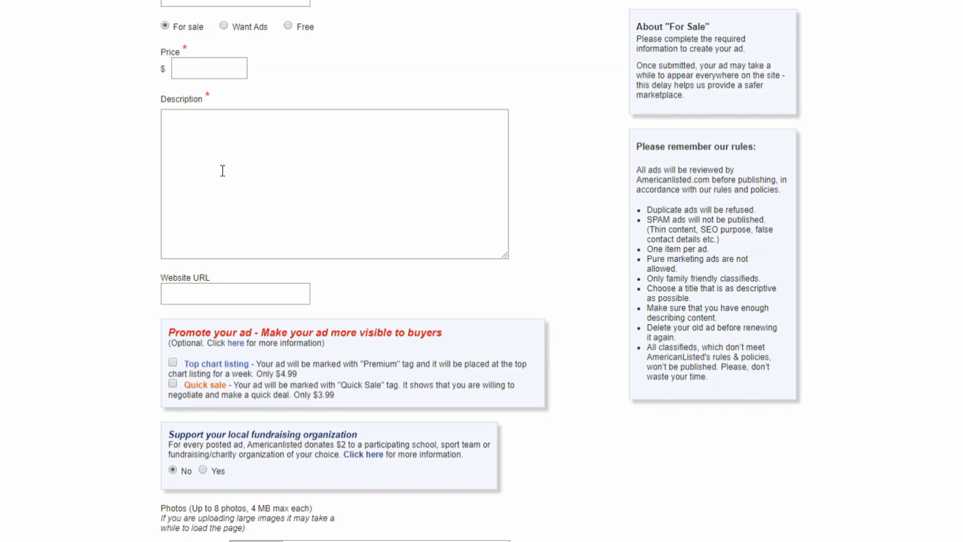
{"action": "scroll", "coordinate": [223, 171], "scroll_direction": "down", "scroll_amount": 2}
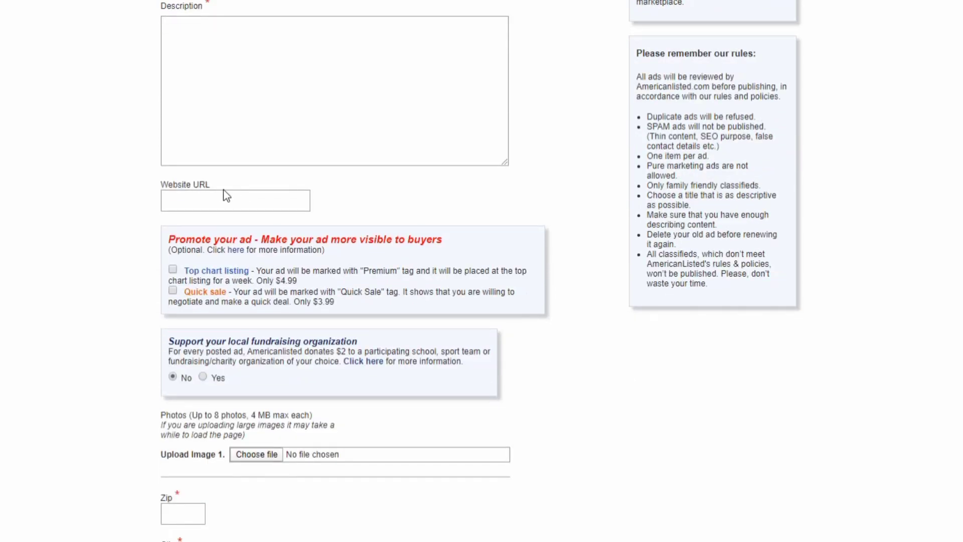
{"action": "scroll", "coordinate": [225, 195], "scroll_direction": "down", "scroll_amount": 7}
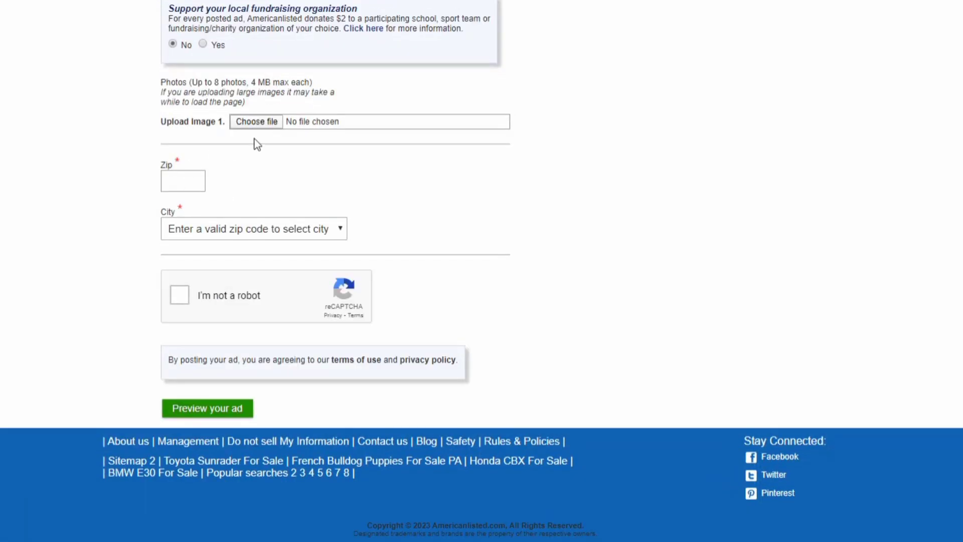